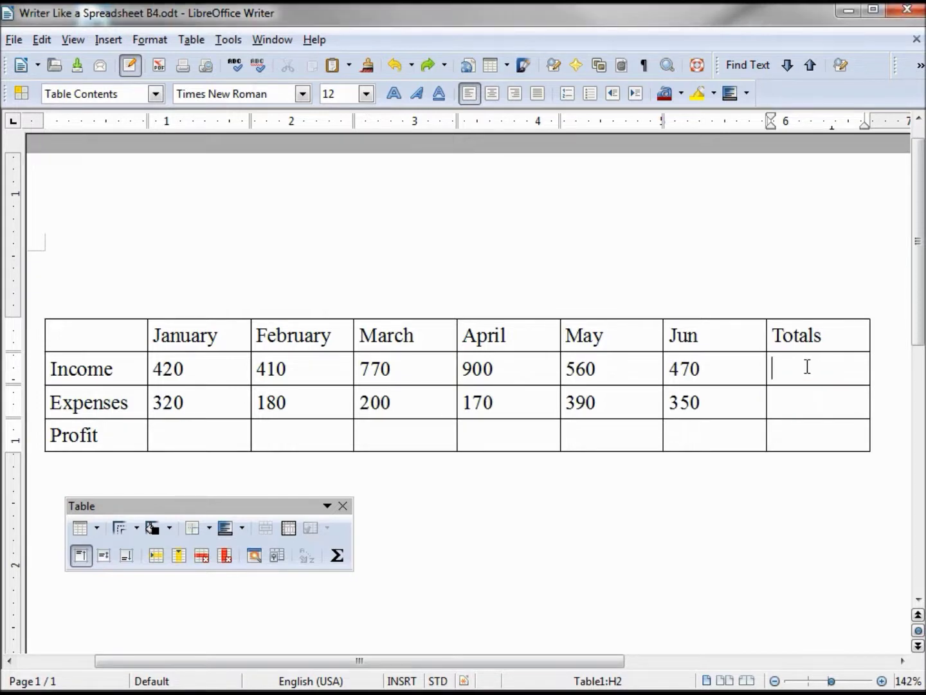
- Sum the January–June income figures (B2:G2) into the Income total cell
left_click(337, 556)
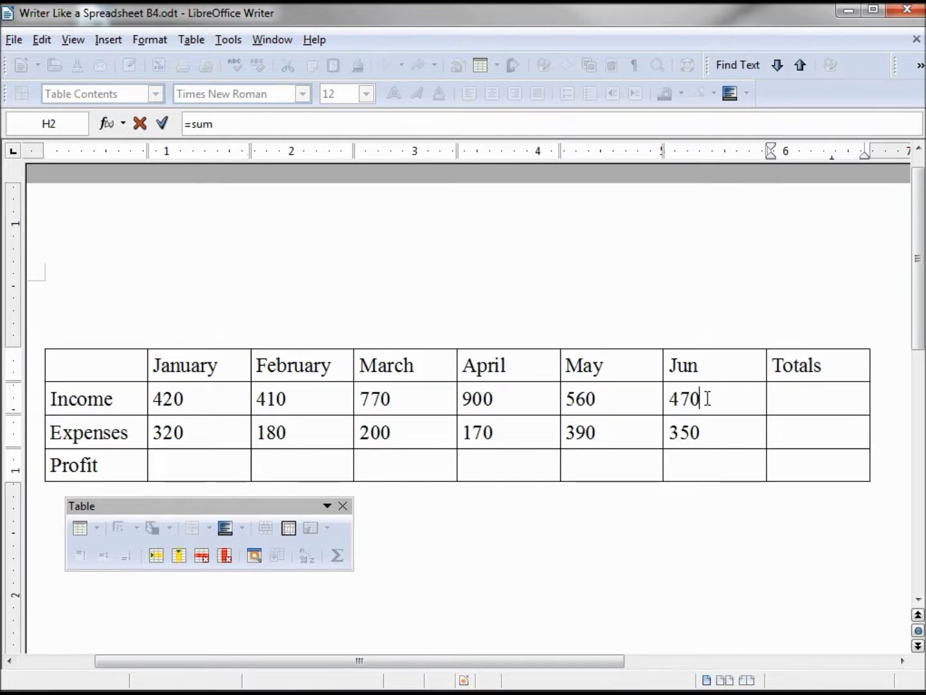
left_click_drag(705, 397, 189, 392)
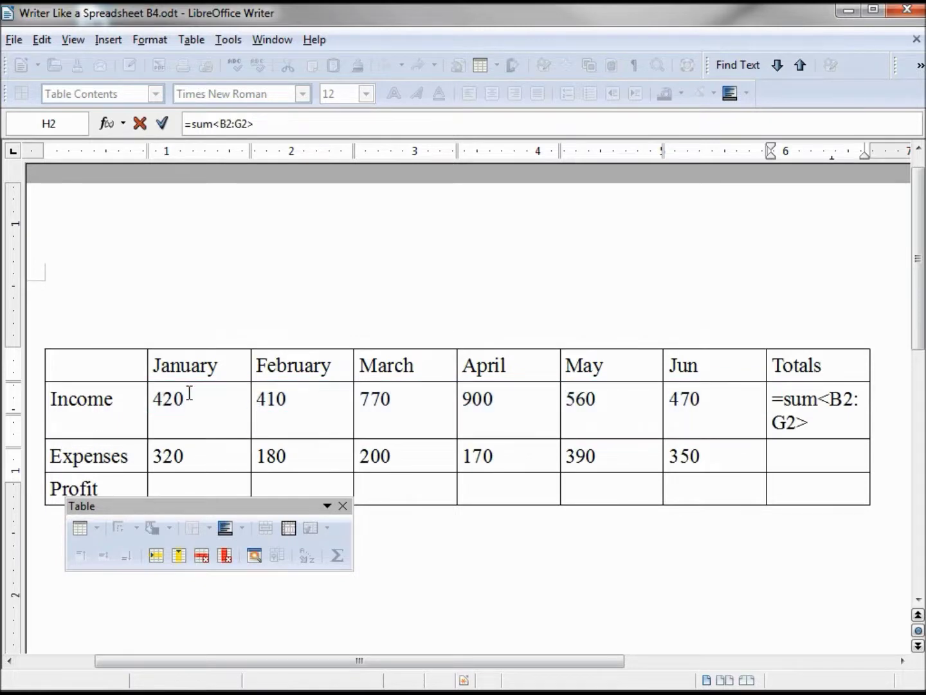
key("Return")
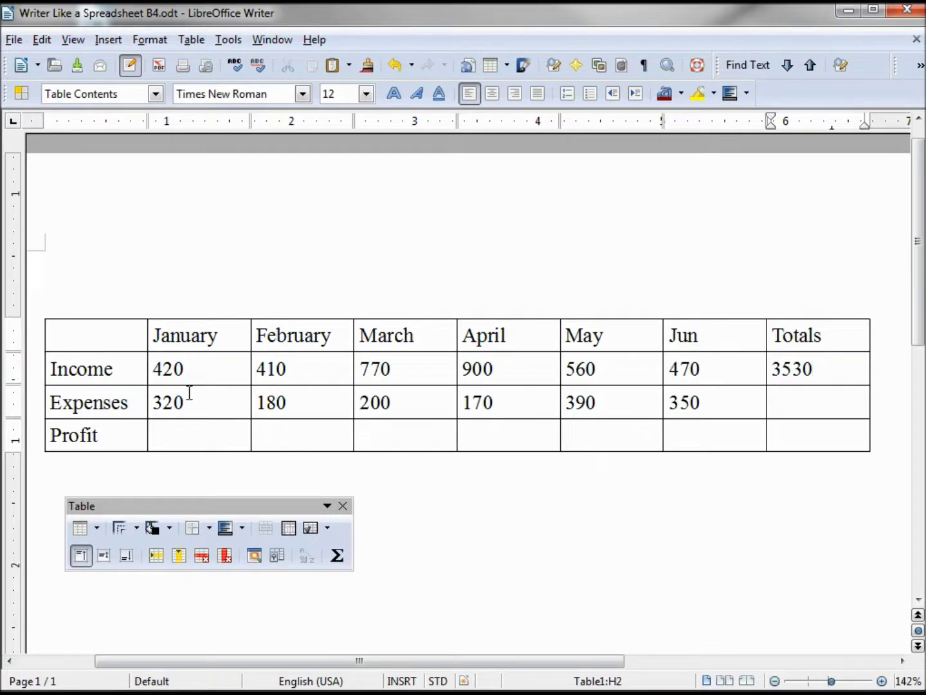
- Change June income from 470 to 475 so the Income total updates to 3535
left_click(697, 365)
key("BackSpace")
type("5")
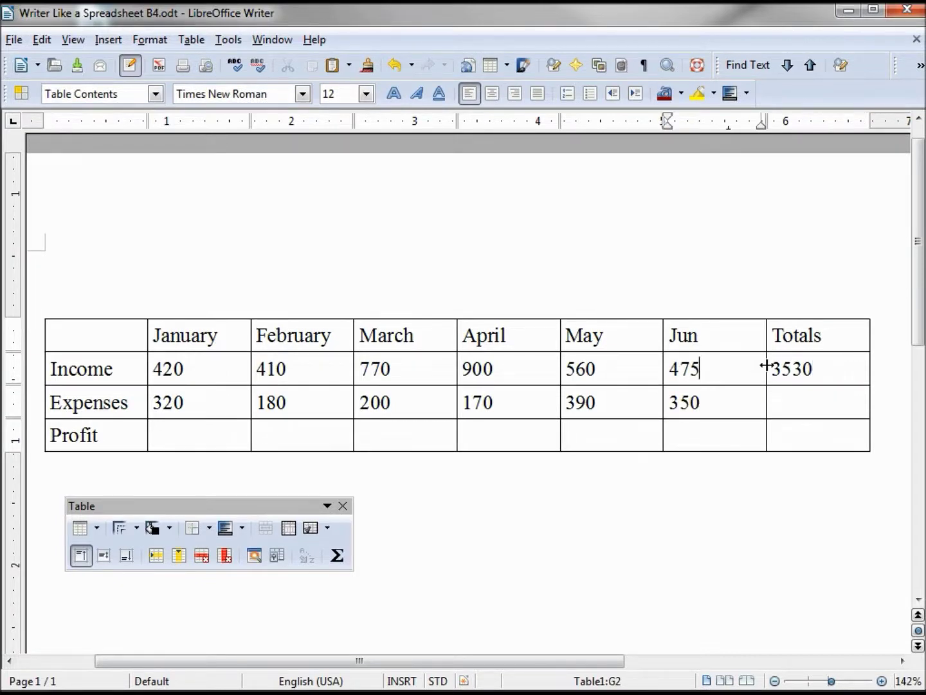
key("Tab")
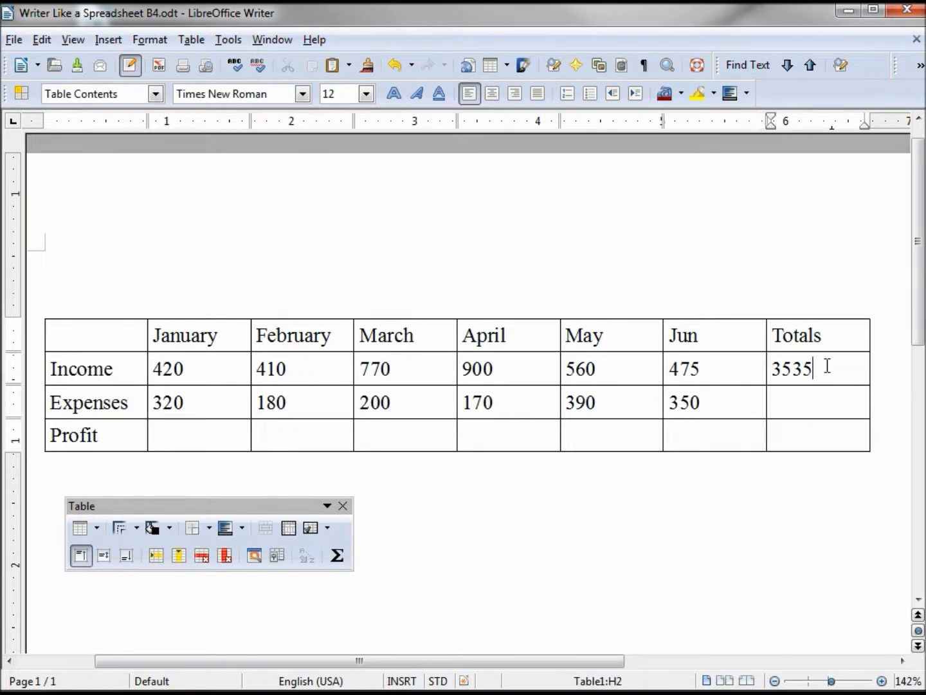
mouse_move(818, 369)
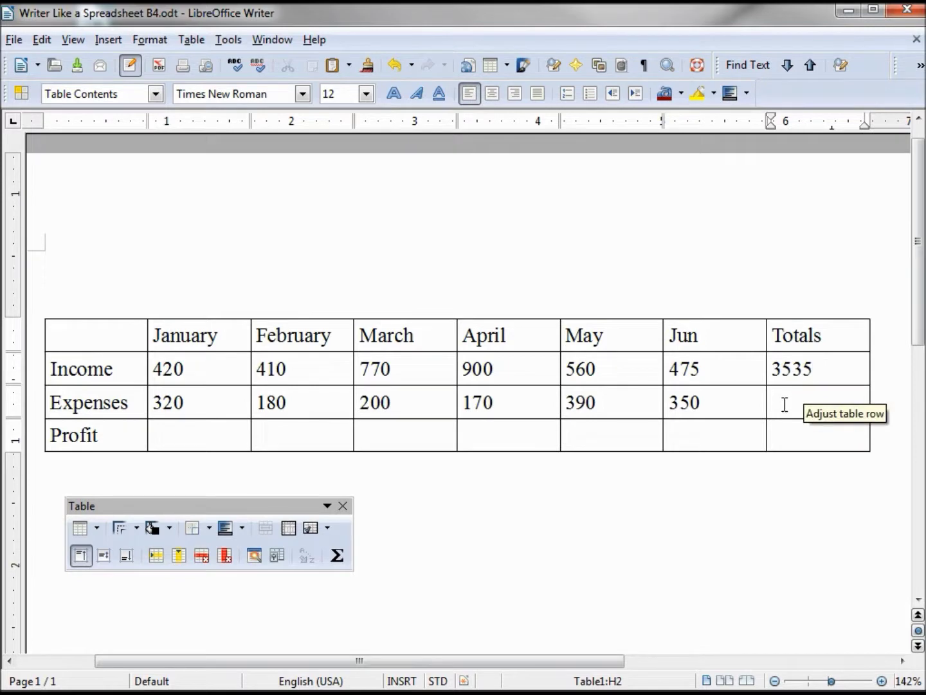
- Sum January–June expenses (B3:G3) into the Expenses total cell, giving 1610
left_click(784, 404)
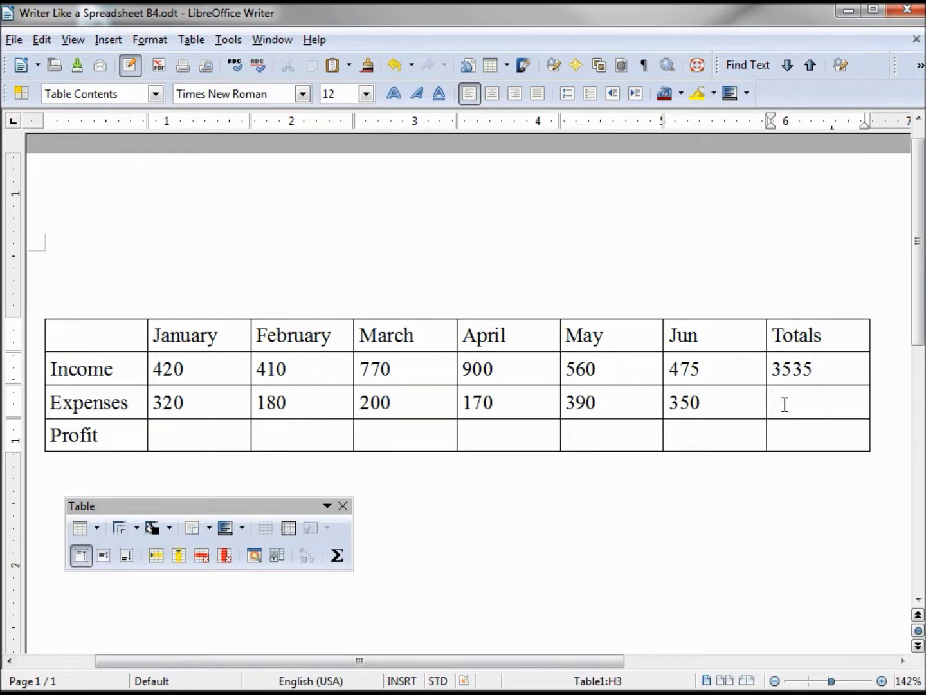
left_click(336, 555)
mouse_move(703, 432)
left_mouse_down()
mouse_move(233, 400)
mouse_move(162, 437)
left_mouse_up()
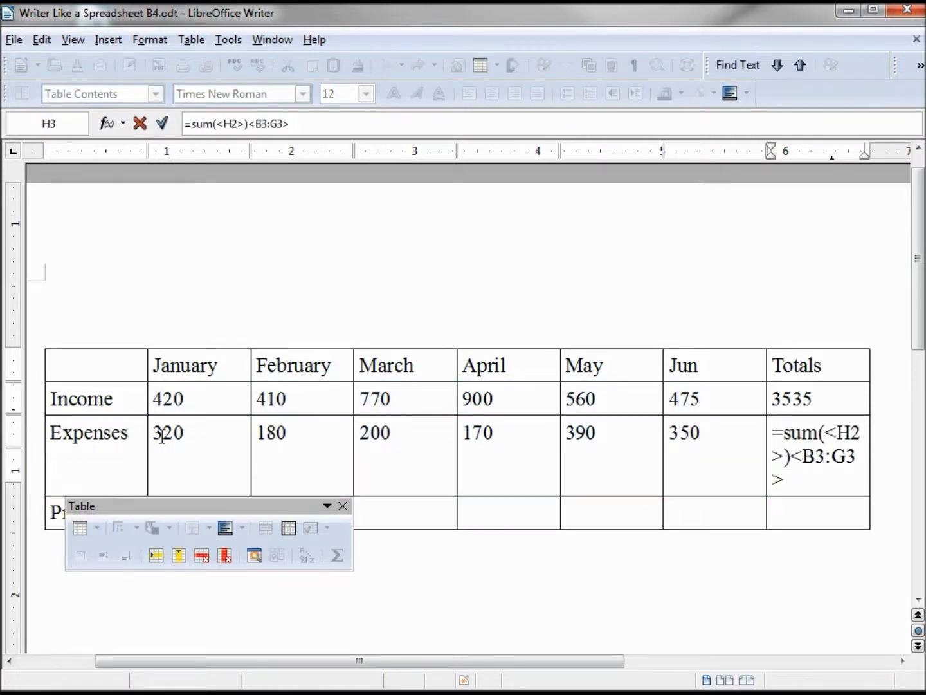
key("Return")
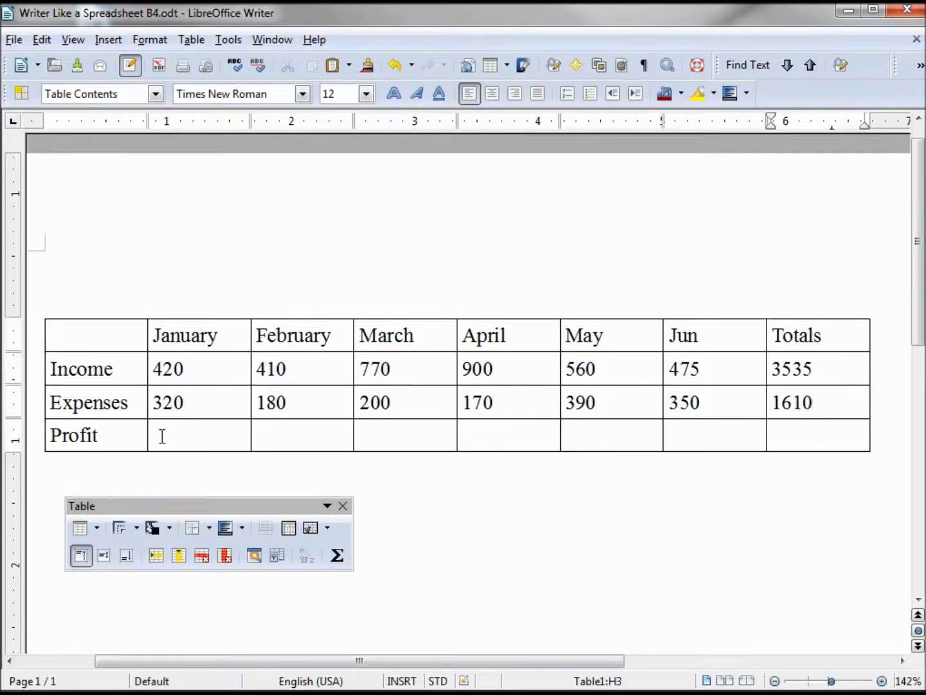
left_click(162, 436)
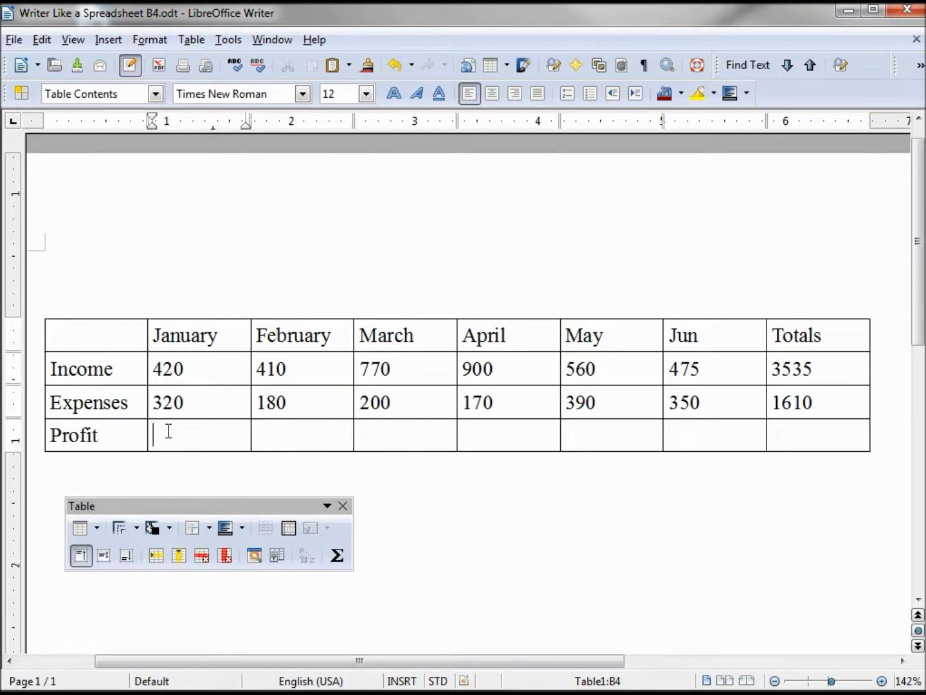
type("=")
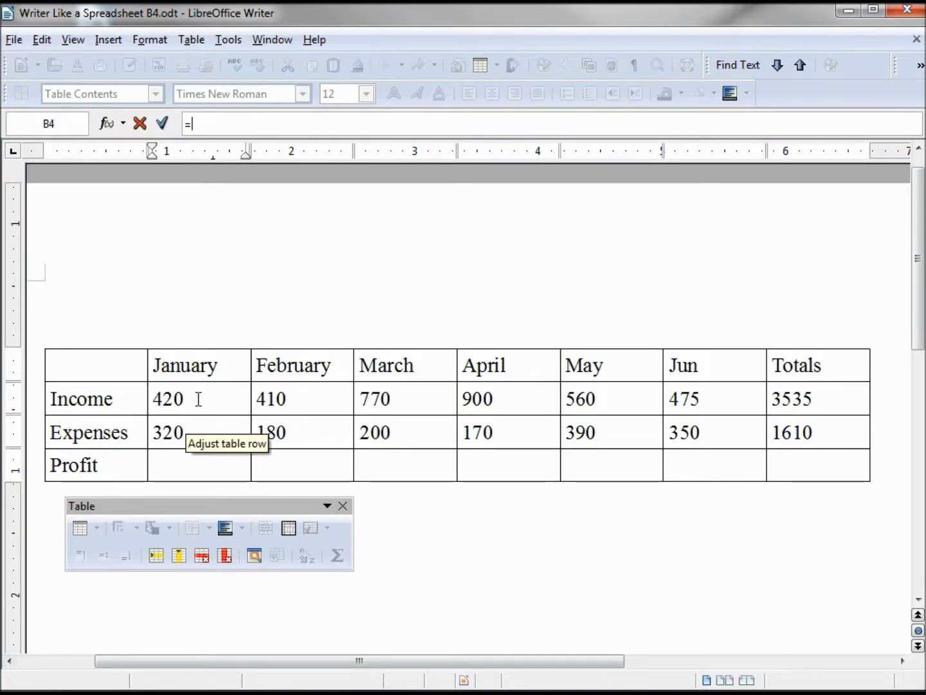
- Set January's Profit cell to the formula =B2-B3, income minus expenses, showing 100
left_click(197, 399)
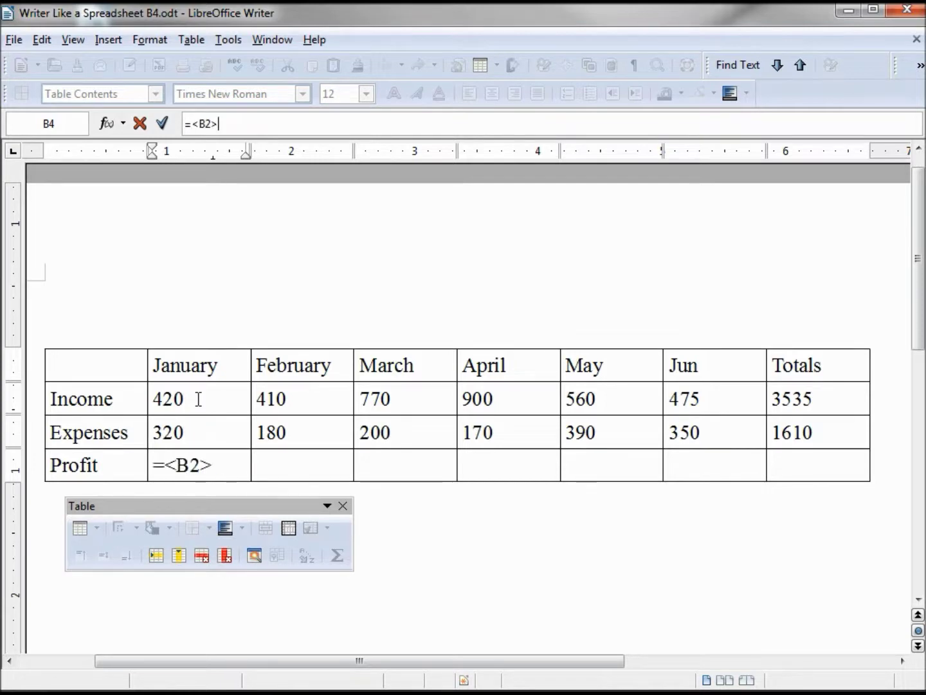
type("-")
left_click(211, 434)
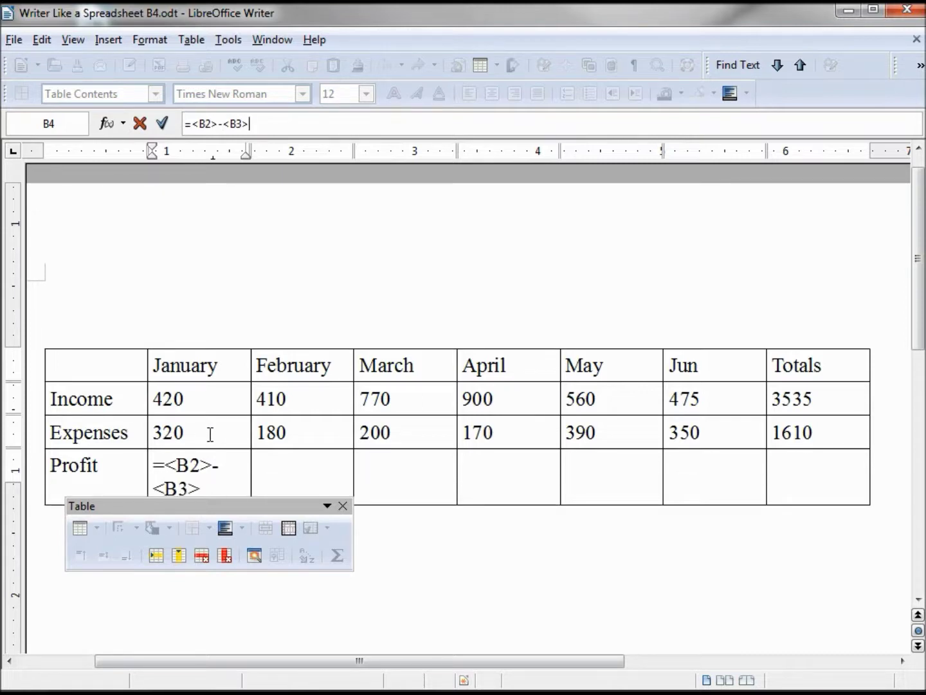
key("Return")
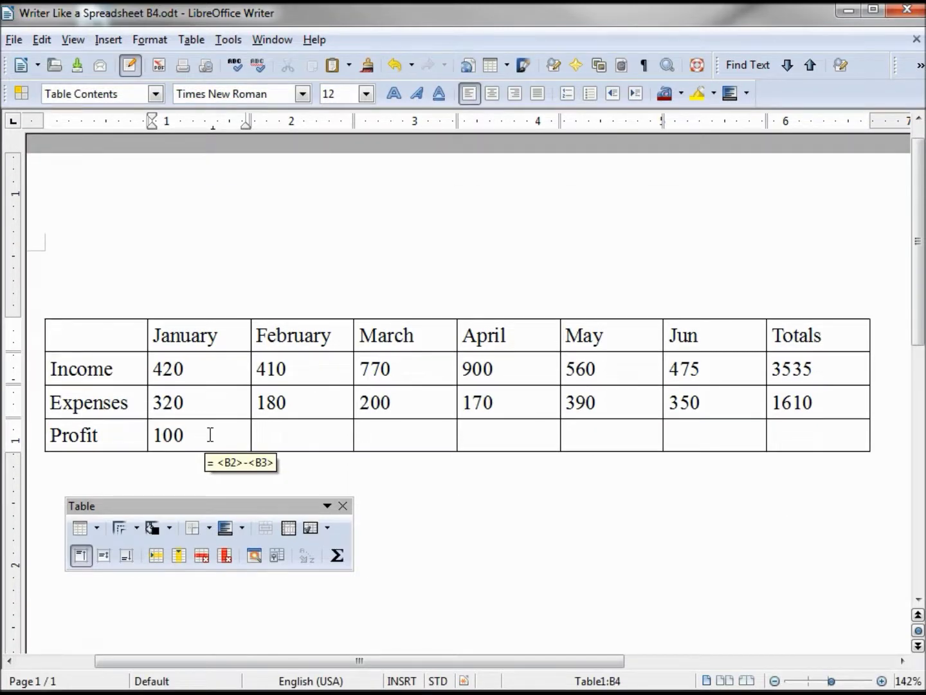
left_click(307, 432)
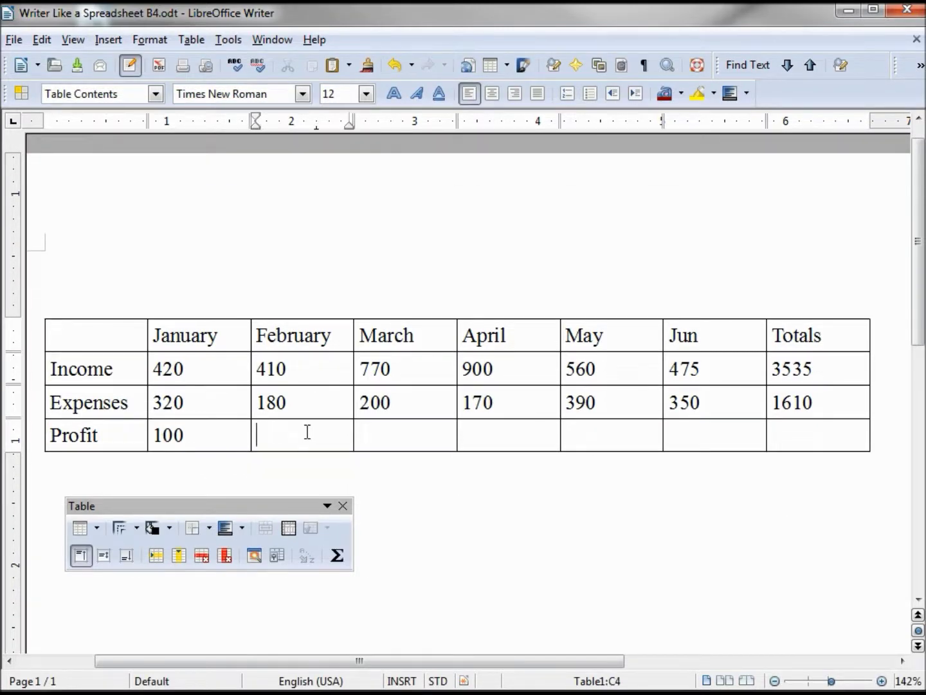
- Enter February's Profit formula as income C2 times two minus expenses C3, giving 640
key("F2")
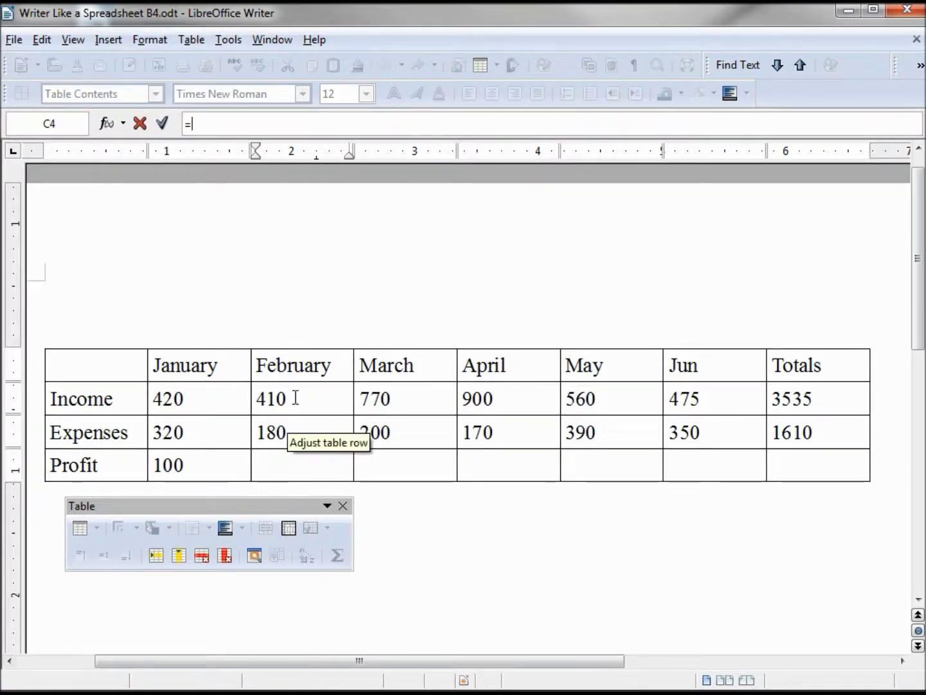
left_click(295, 397)
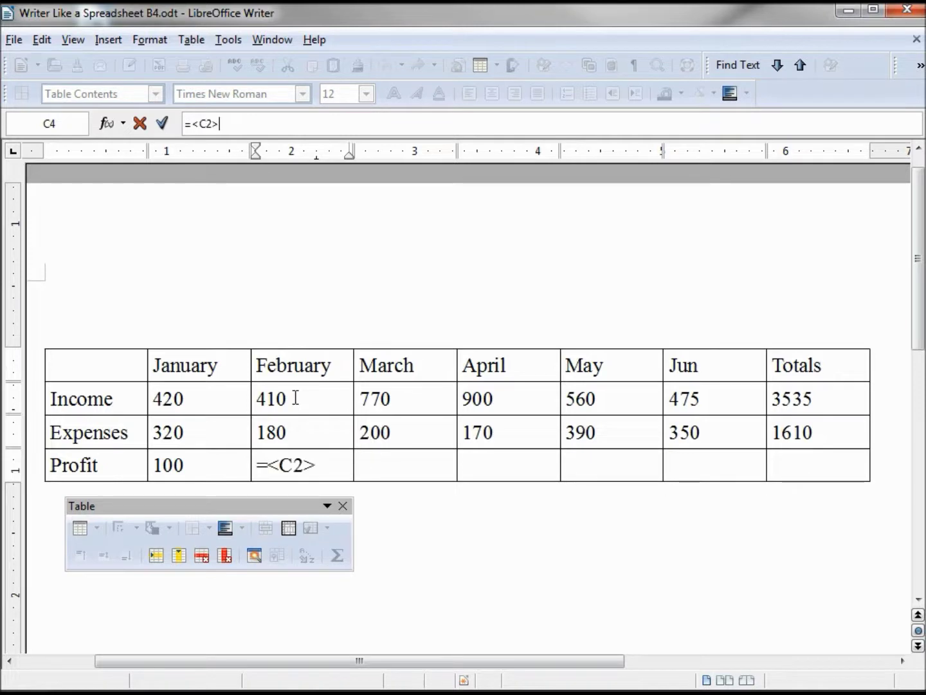
type("*")
key("BackSpace")
type("*")
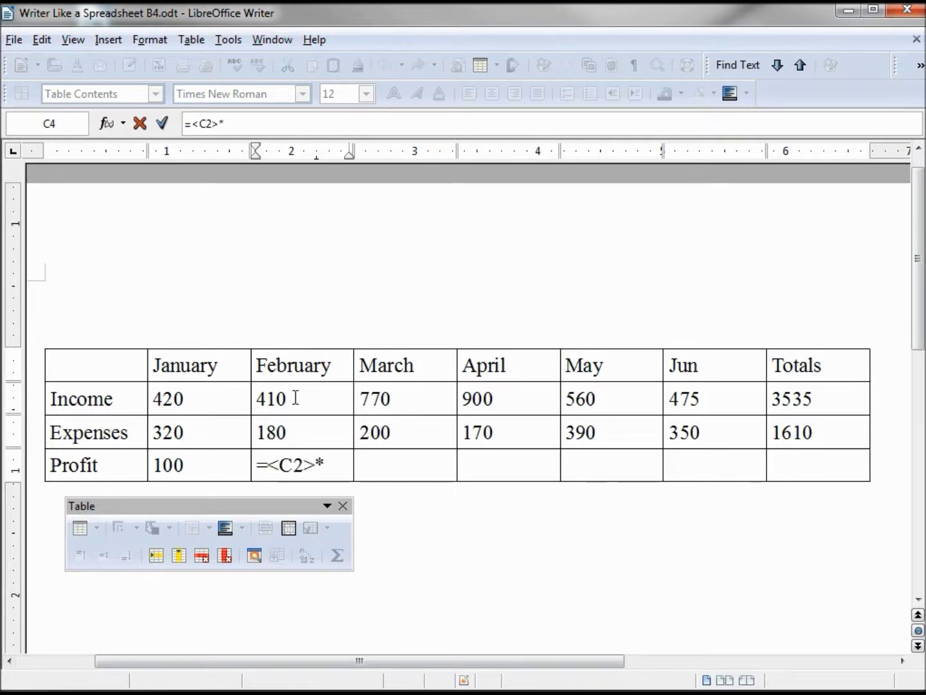
key("BackSpace")
type("/")
key("BackSpace")
type("*2")
type("-0")
key("BackSpace")
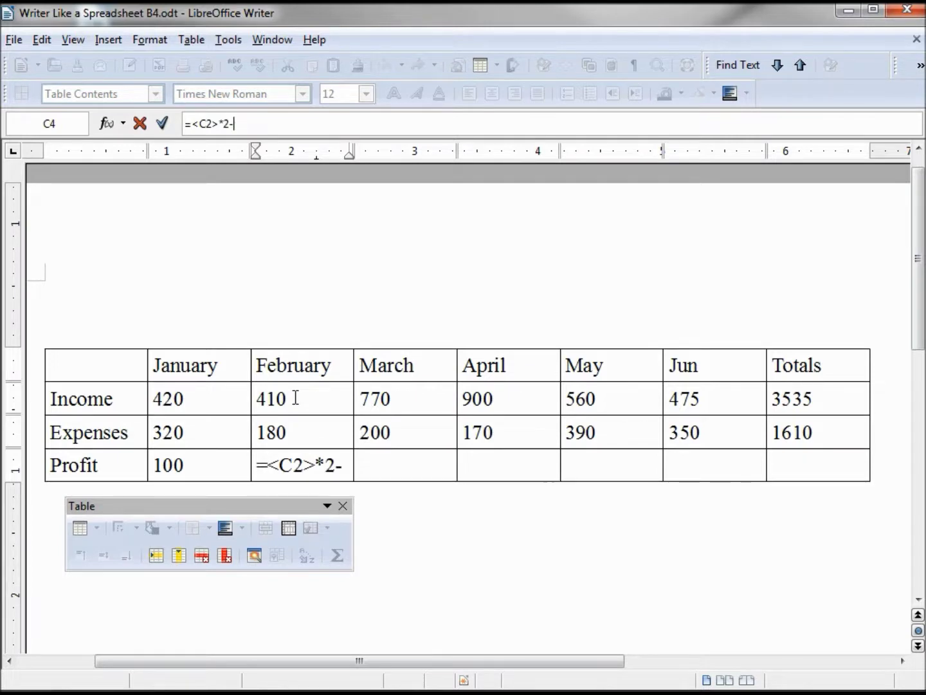
left_click(313, 433)
key("Return")
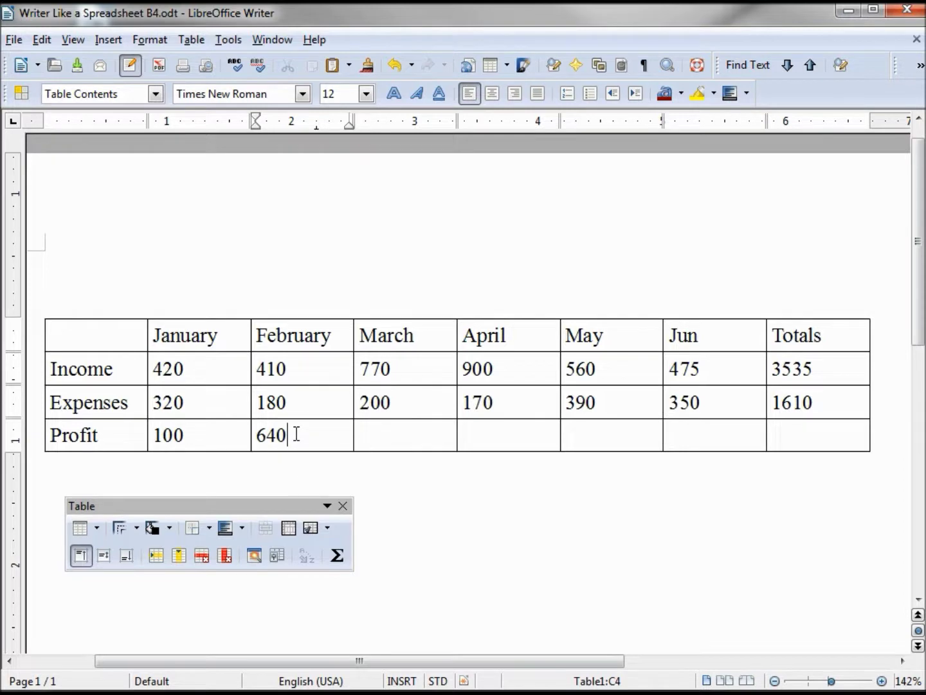
- Remove the doubling so February's Profit formula reads =<C2>-<C3> and shows 230
key("F2")
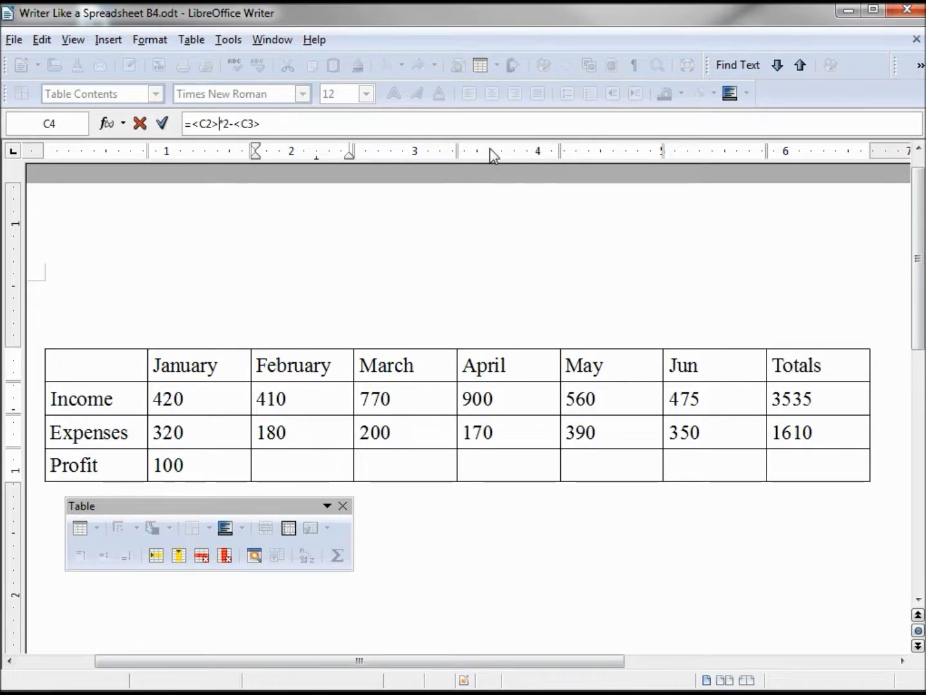
key("Delete")
key("Delete")
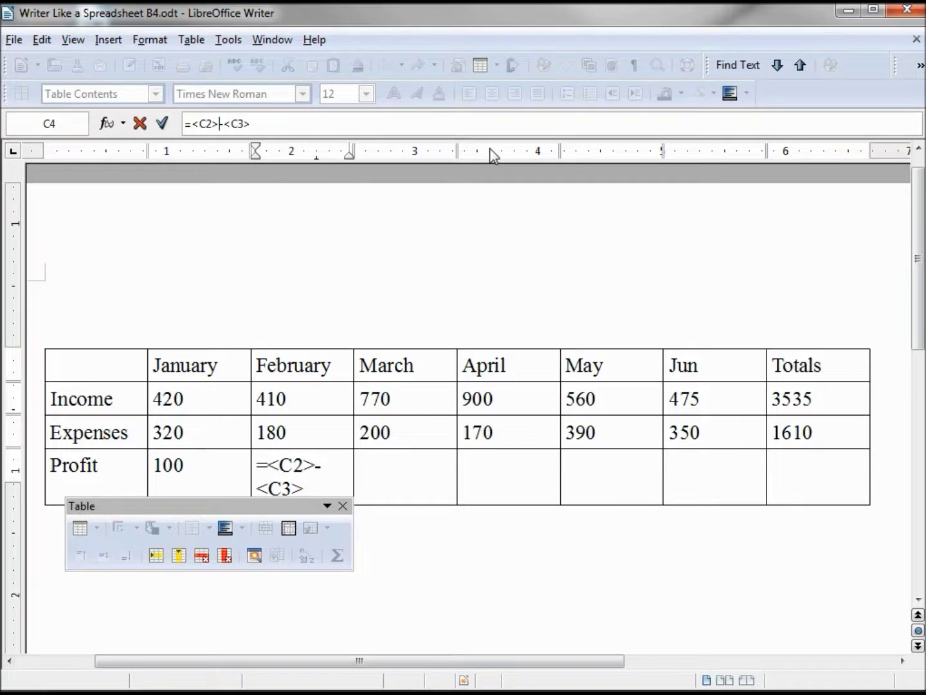
key("Return")
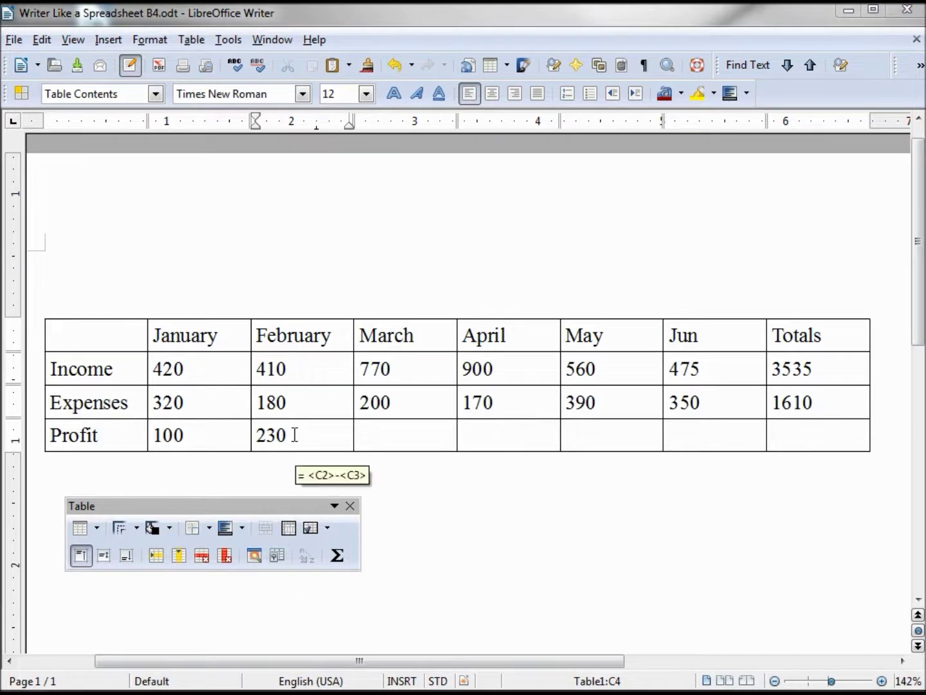
left_click_drag(291, 435, 255, 434)
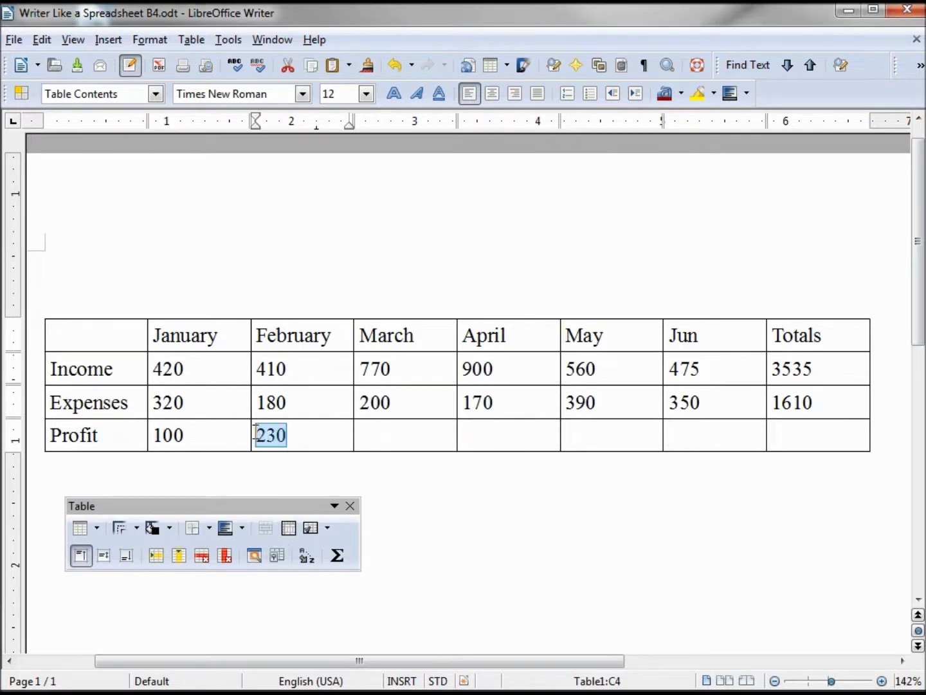
- Paste February's Profit result into March's Profit cell, which shows 230
key("Tab")
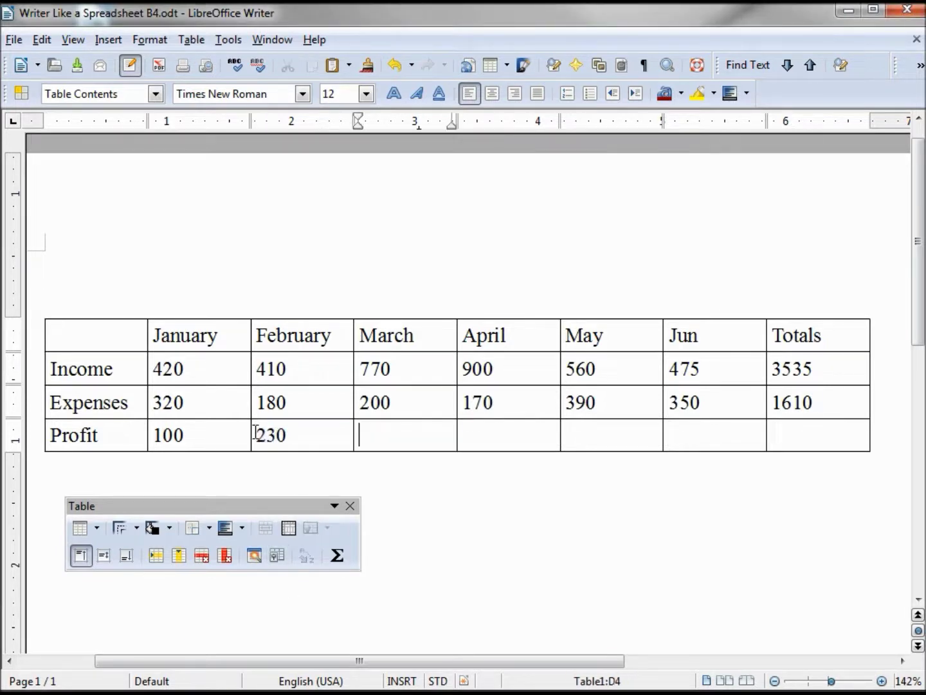
type("230")
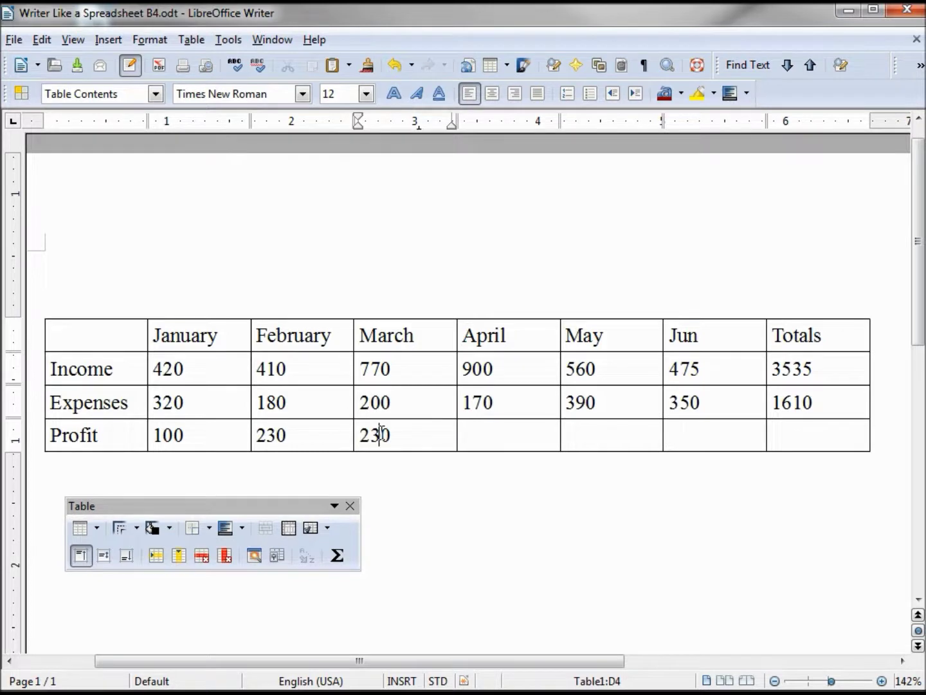
key("F2")
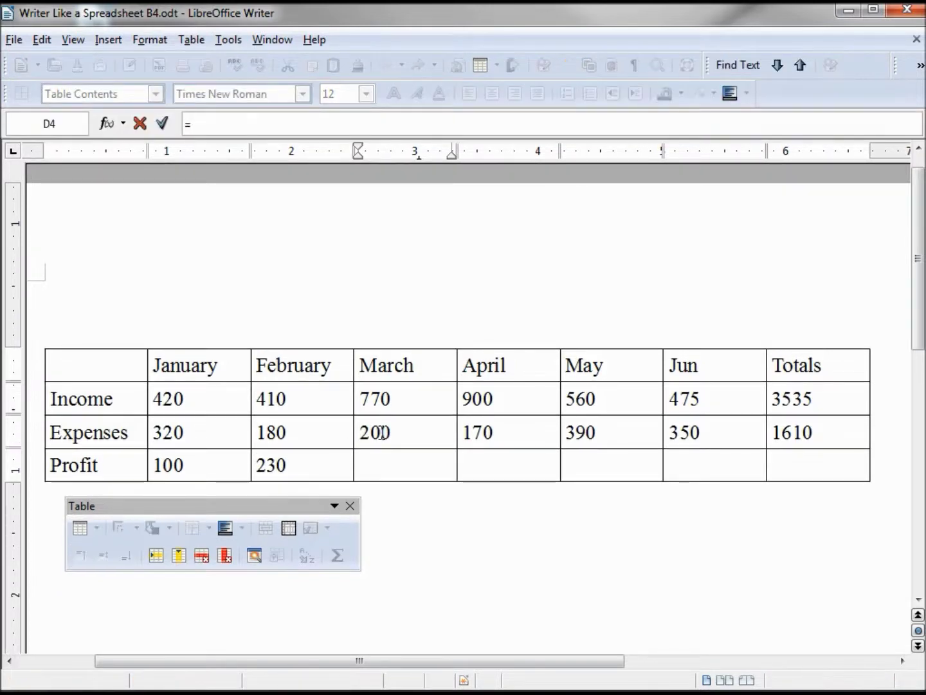
key("Escape")
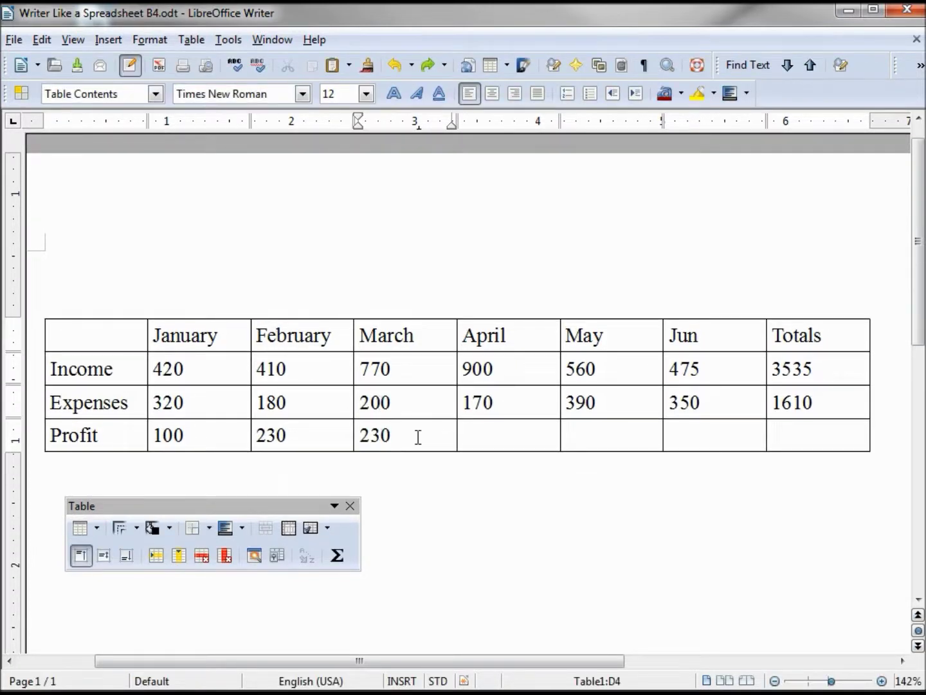
- Fill March–June Profit (570, 730, 170, 125) and the 1925 total with Ctrl+Y
key("ctrl+y")
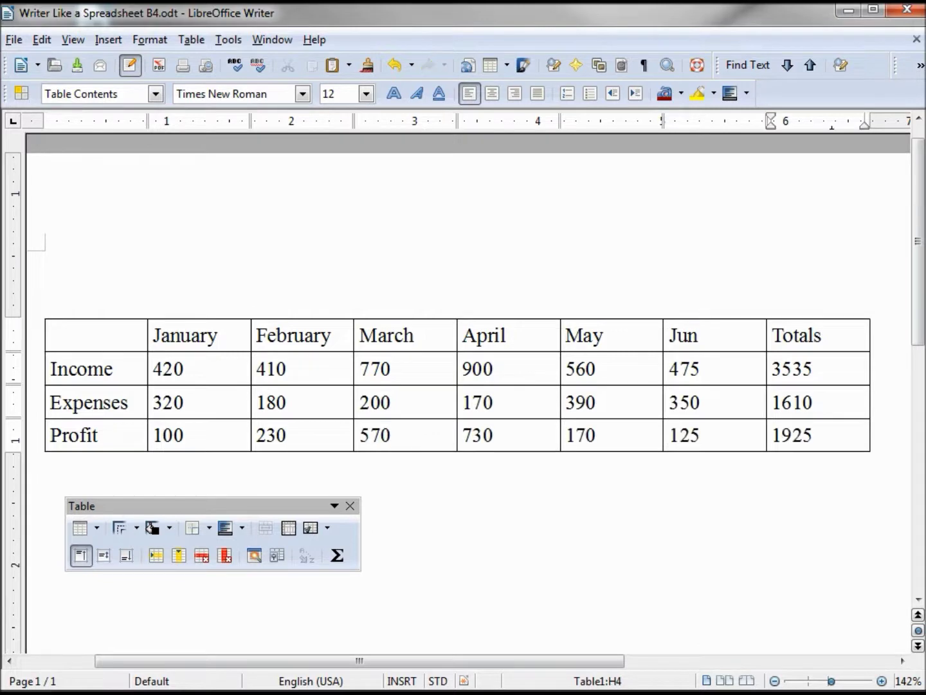